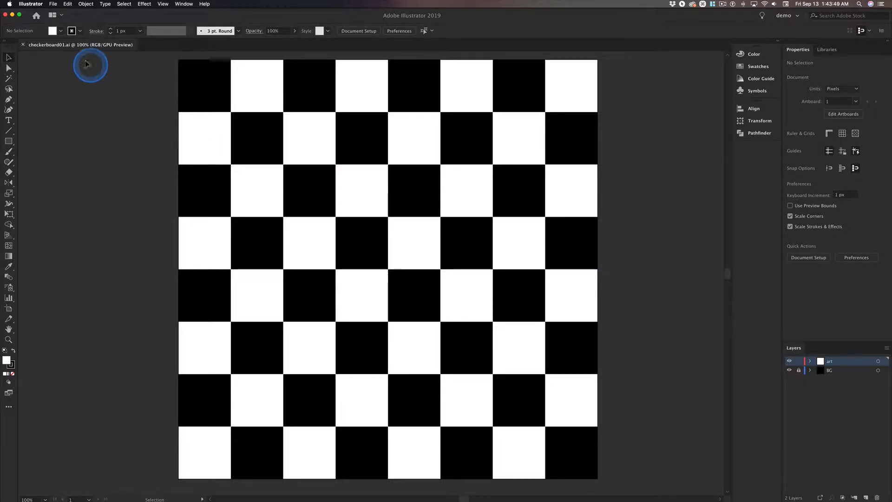
Unlock the BG layer, change its background rectangle's fill to white, and lock the layer again
click(121, 203)
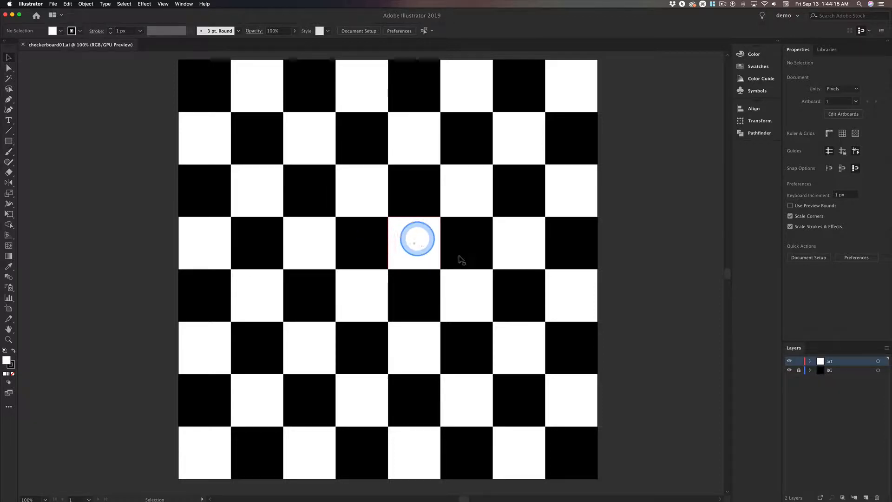
click(799, 372)
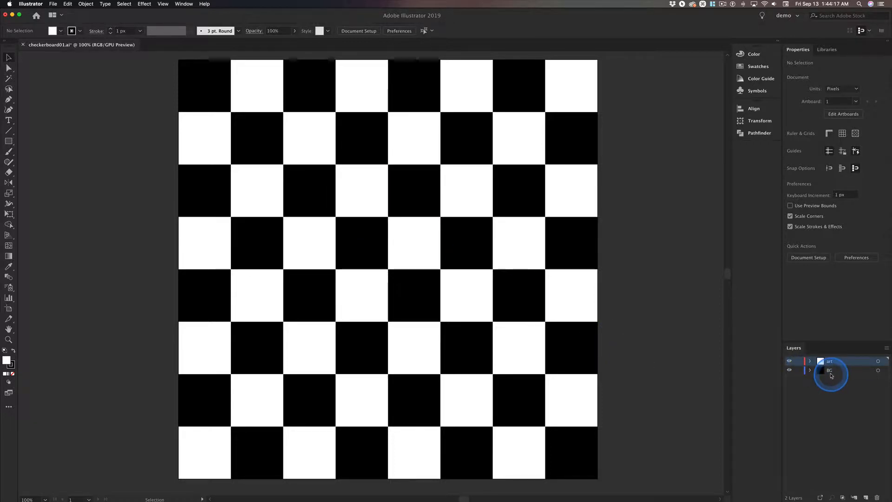
click(878, 371)
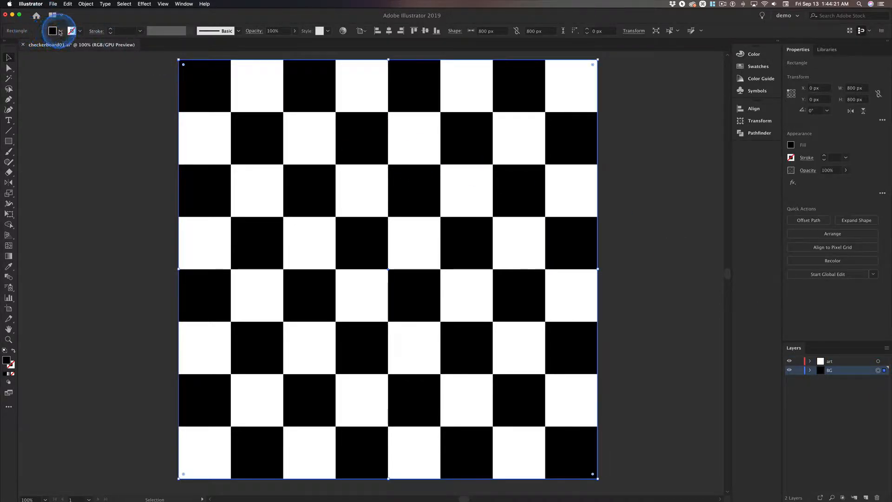
click(60, 31)
click(18, 46)
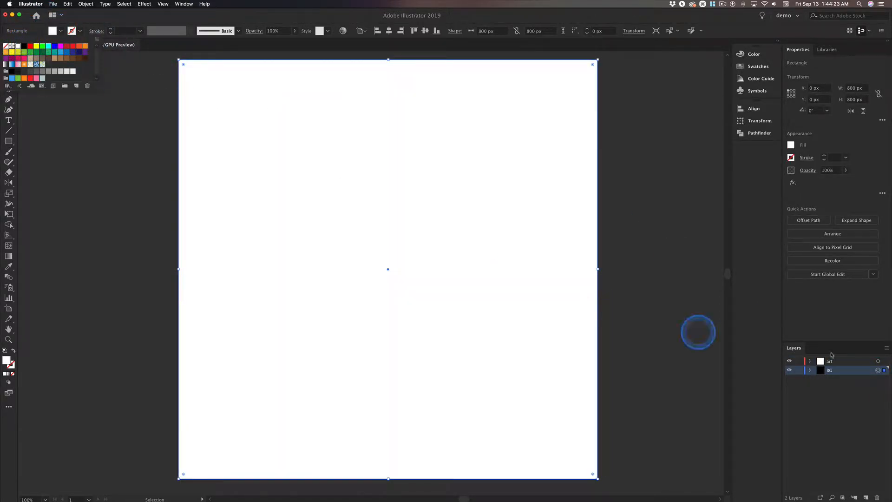
click(799, 372)
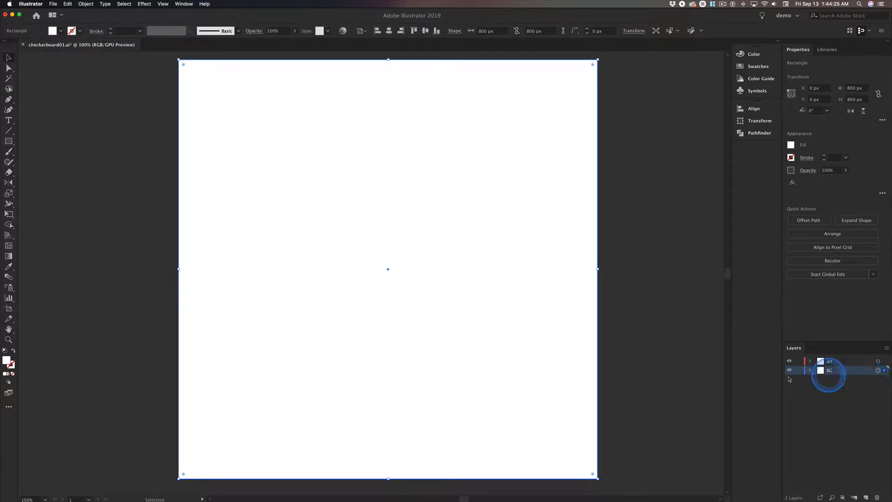
click(799, 370)
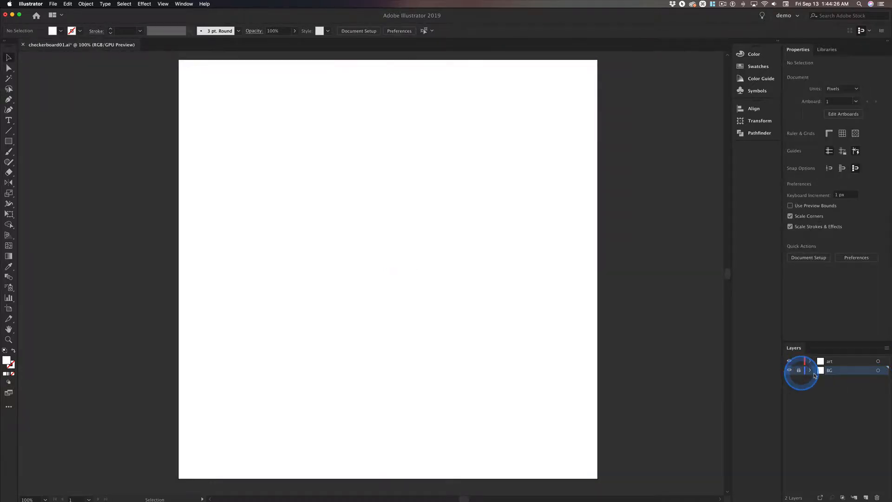
Fill all the squares on the art layer with black and rotate the whole set by 90°
click(878, 363)
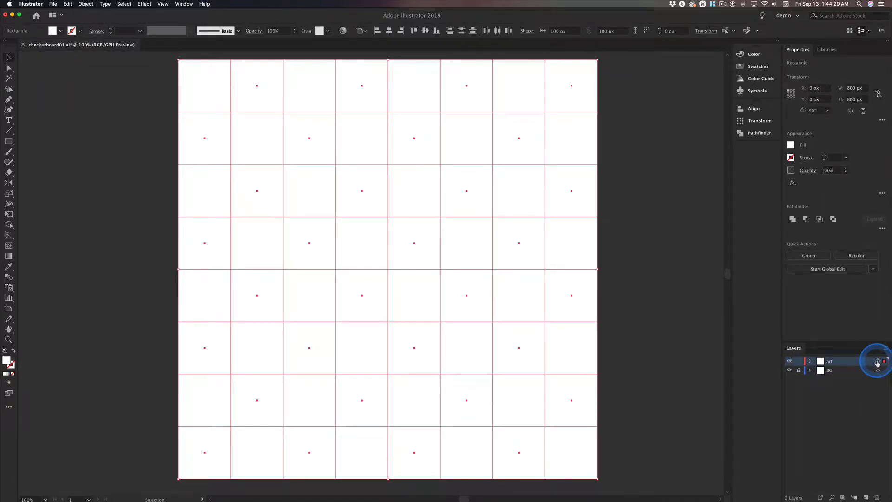
click(60, 32)
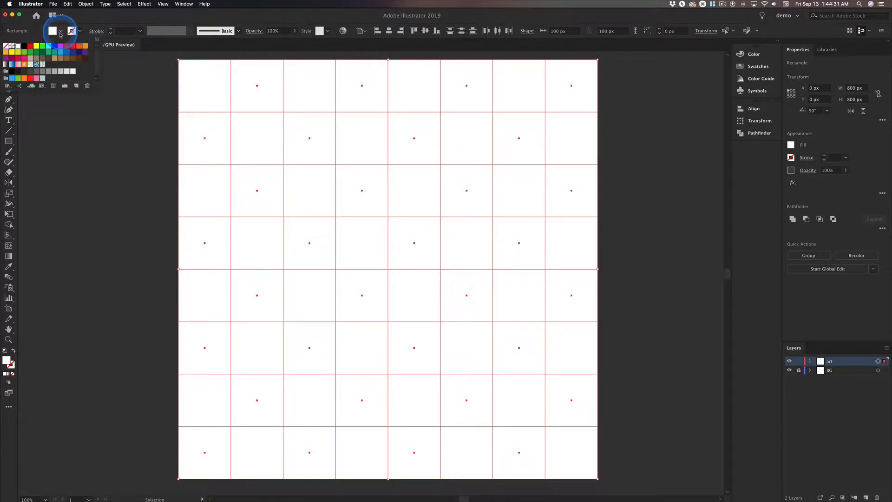
click(23, 48)
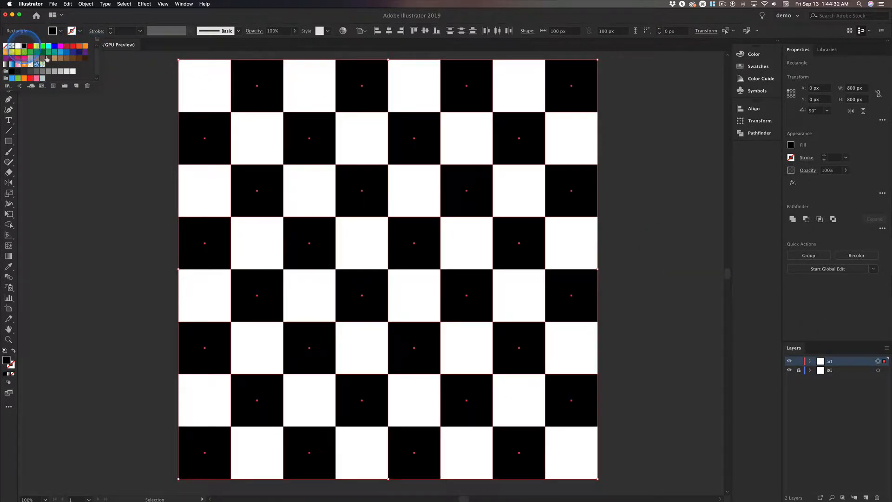
click(102, 191)
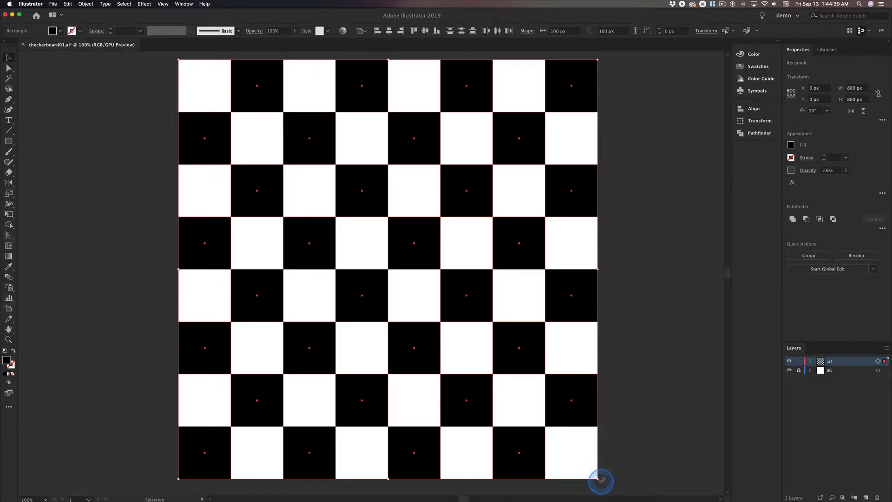
drag(600, 480, 533, 126)
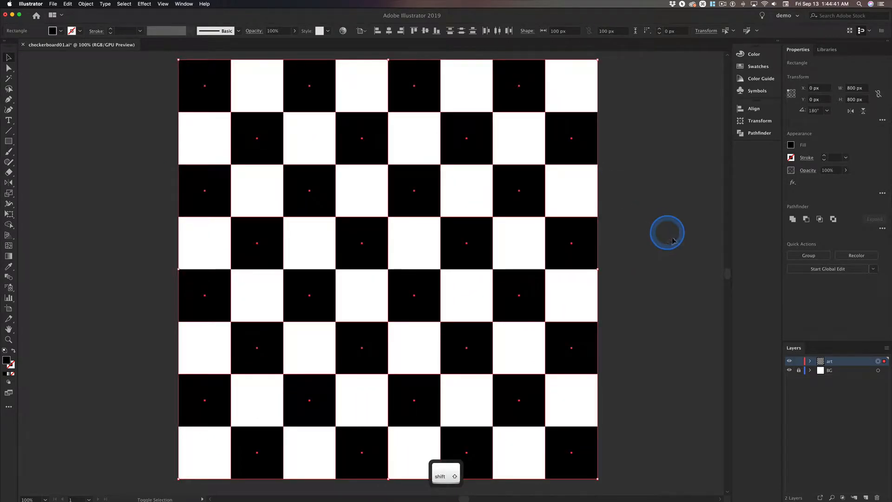
click(649, 262)
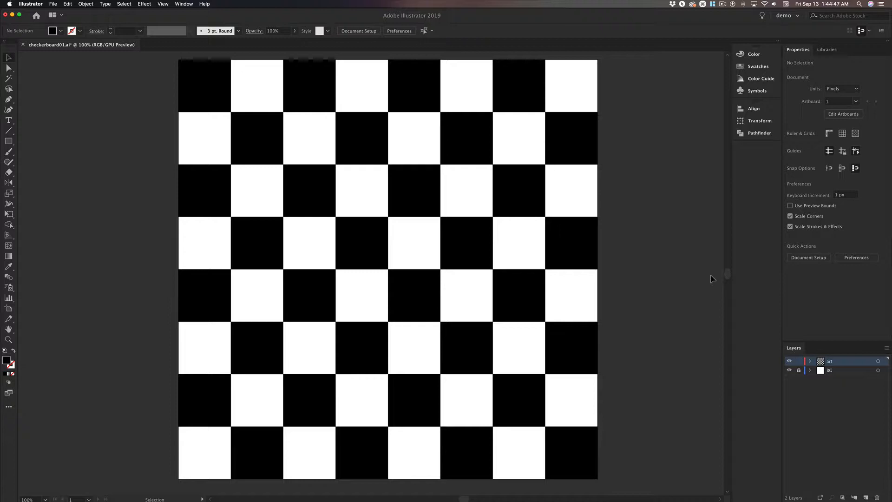
Hide the art layer and add a new layer named Pattern Elements
click(789, 362)
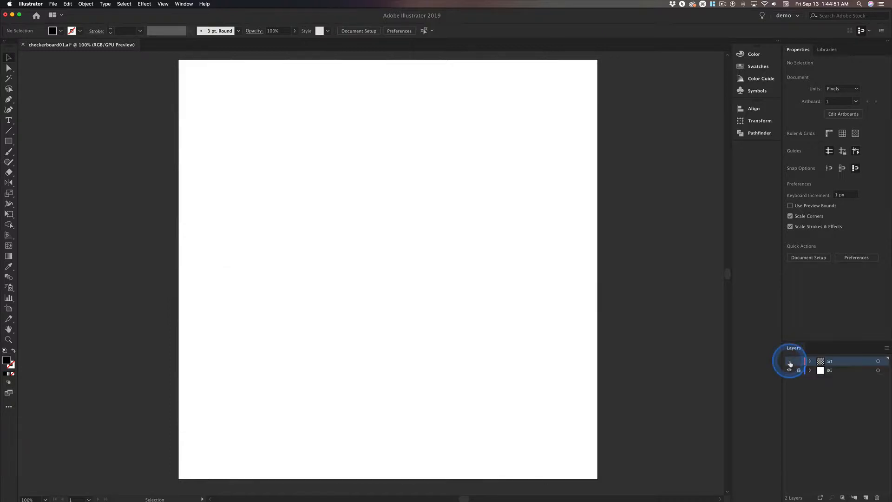
click(866, 498)
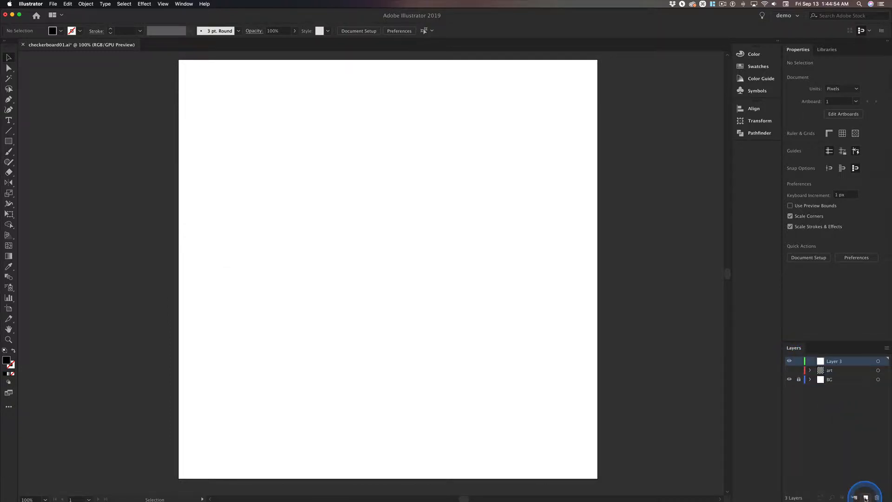
double_click(836, 362)
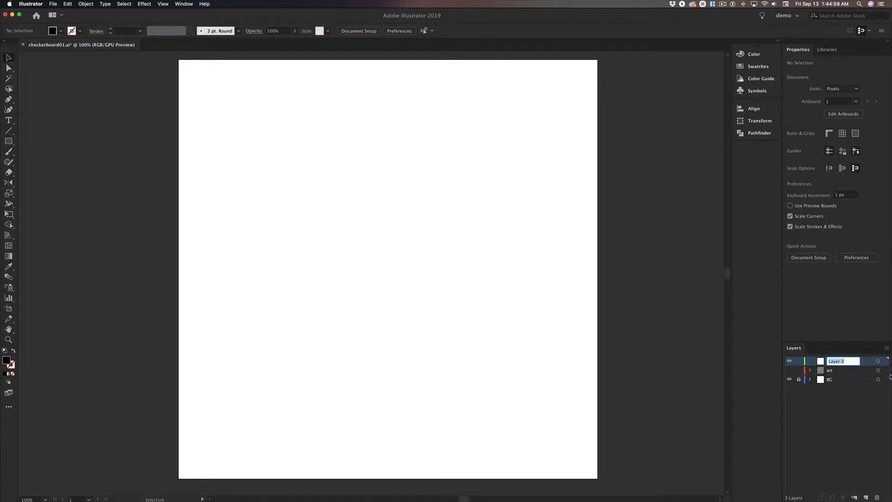
text(Patter)
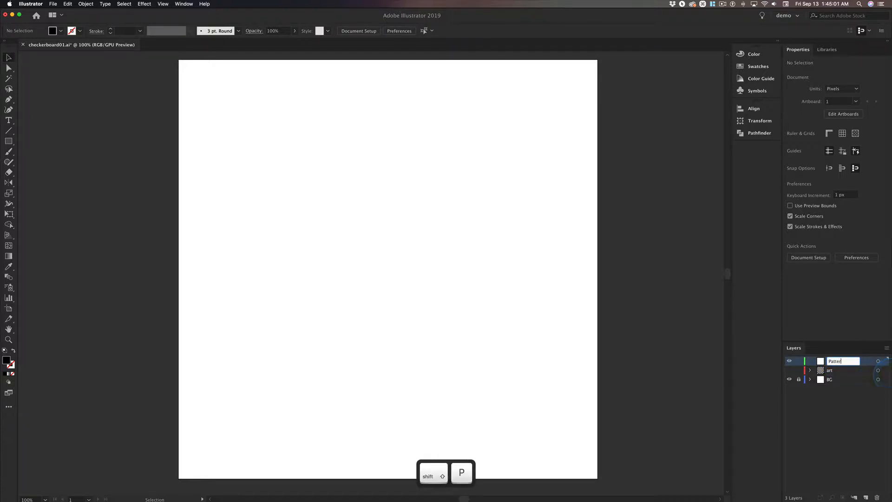
text(n E)
text(lemen)
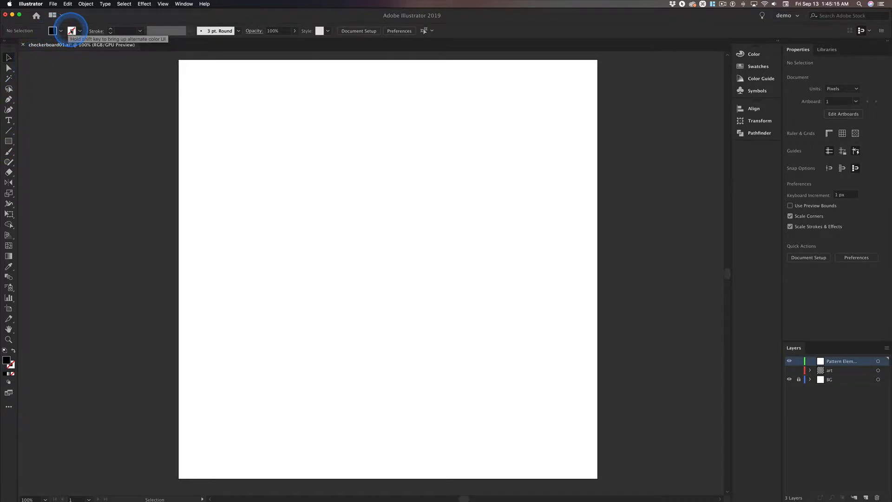
Create a 100 px by 100 px black square in the upper-left part of the artboard
click(8, 142)
click(234, 162)
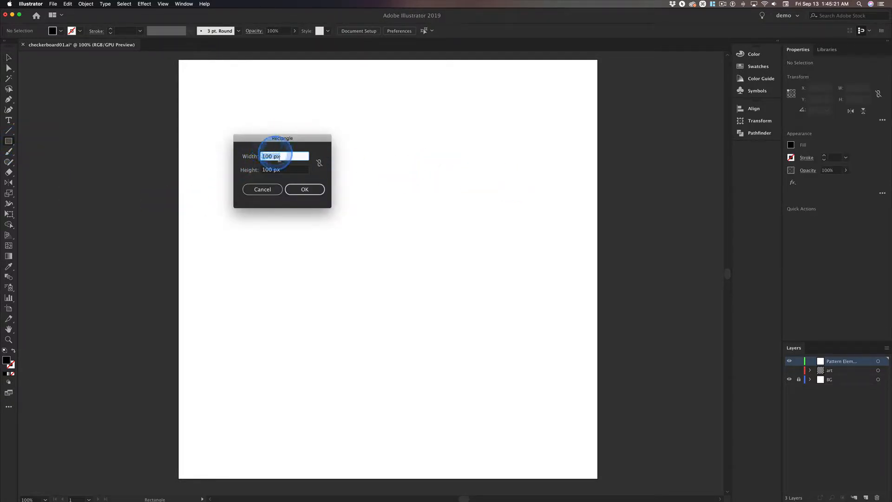
click(310, 192)
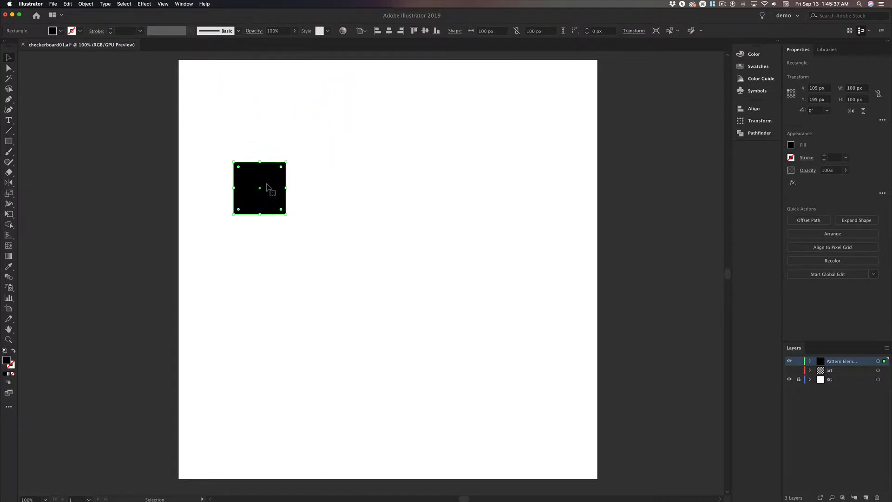
Make a copy of the square moved 100 px horizontally and 0 px vertically
key(Return)
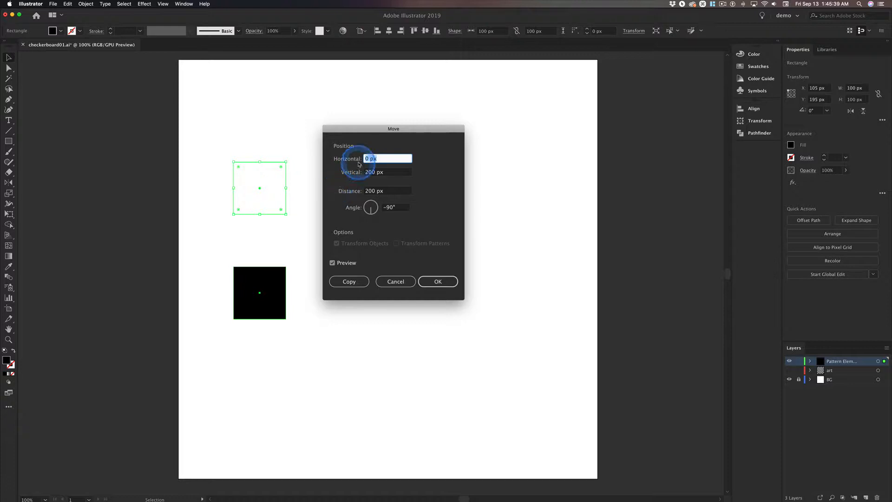
text(100)
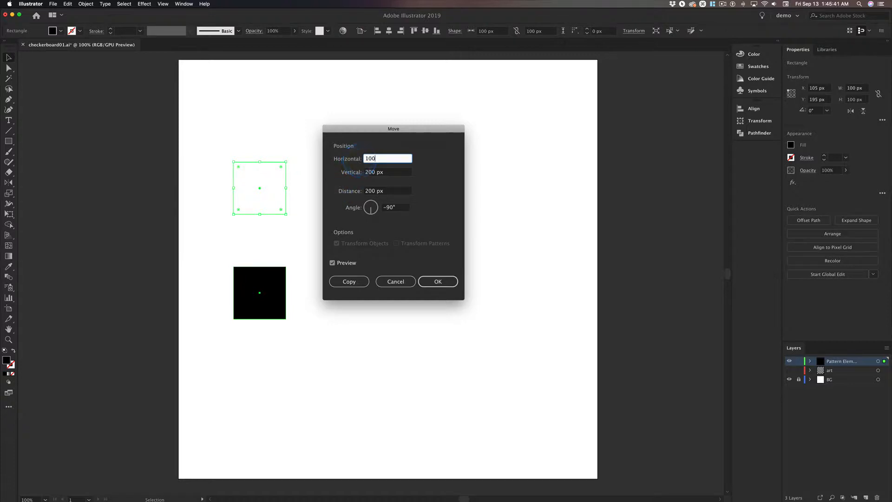
key(Tab)
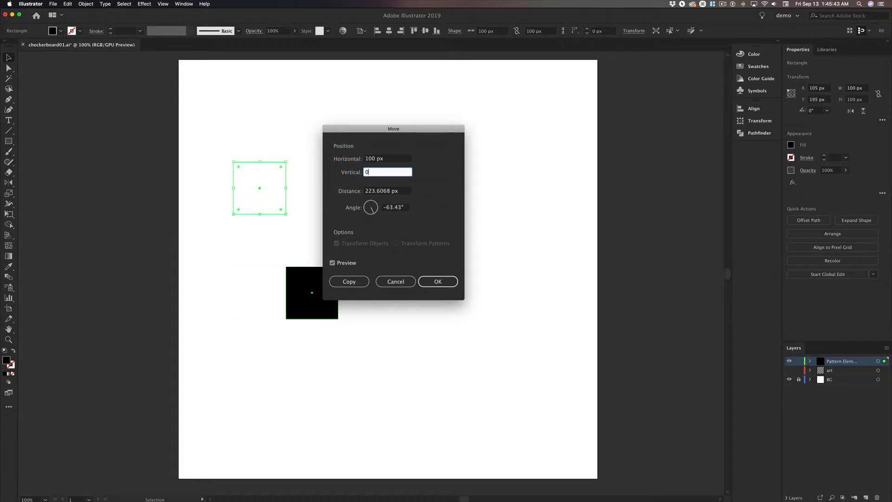
key(Tab)
click(286, 214)
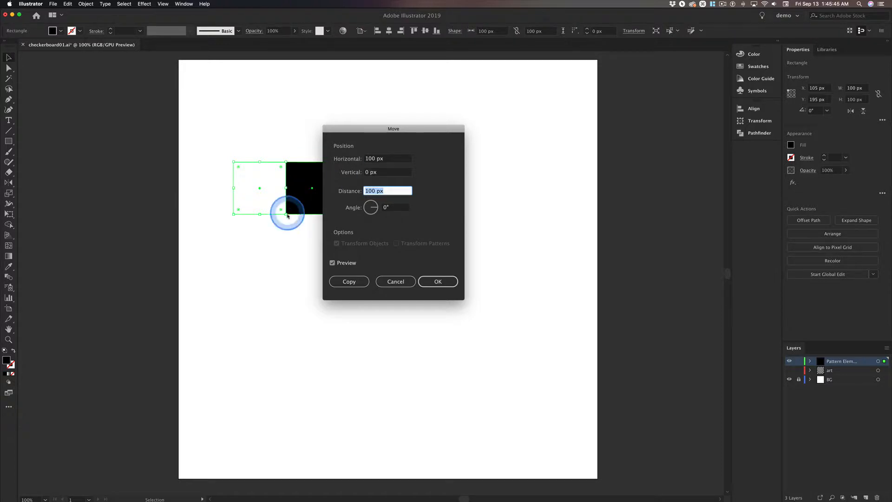
click(356, 282)
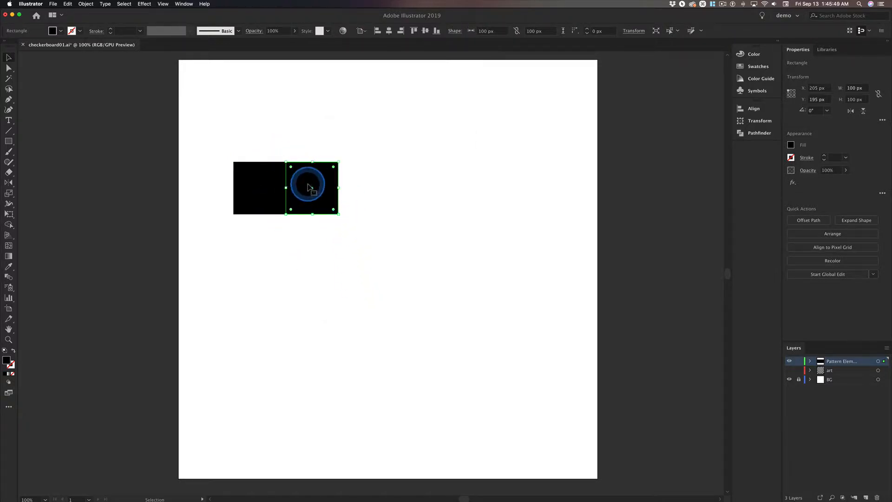
Change the fill of the copied square to white
click(61, 32)
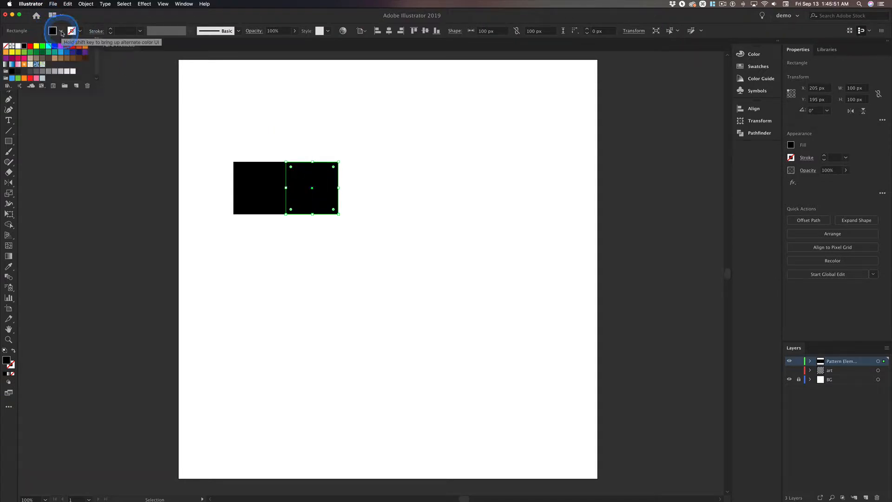
click(18, 45)
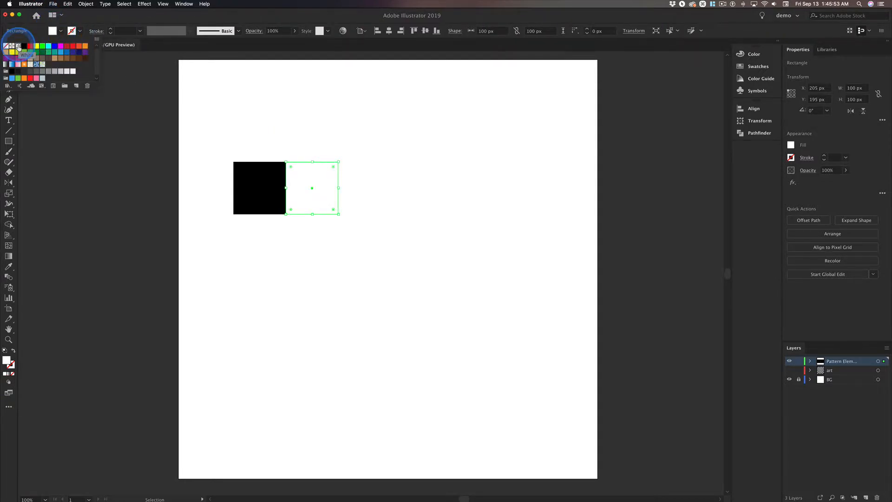
click(221, 143)
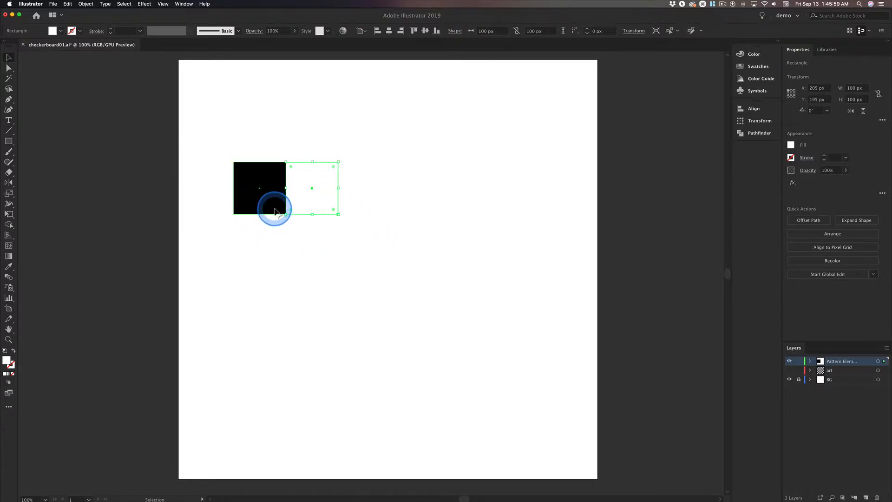
Make a new pattern from the selected white square
click(86, 4)
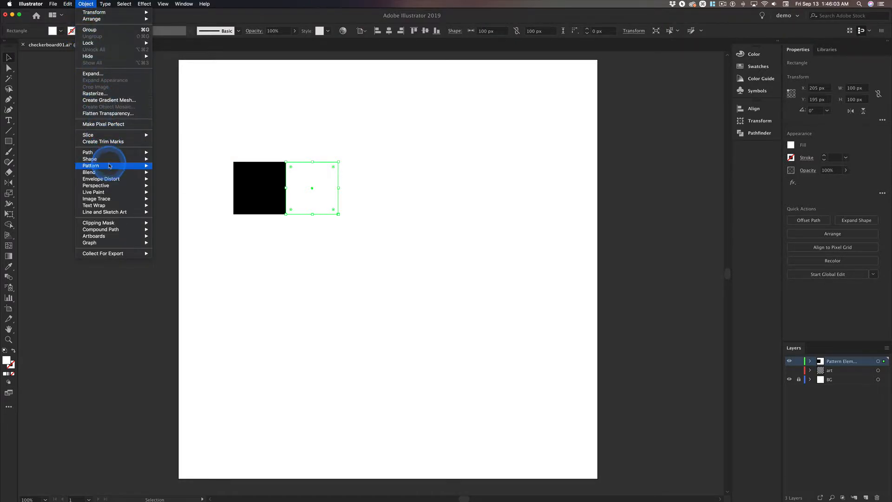
mouse_move(127, 166)
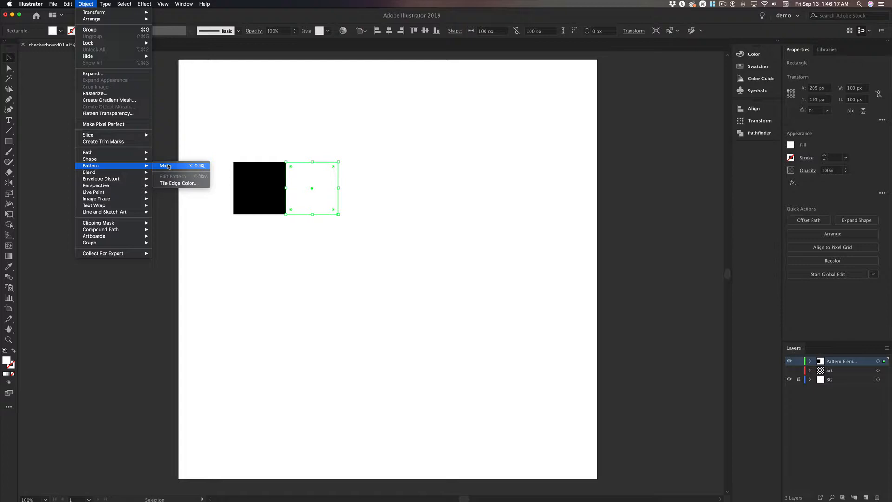
click(166, 166)
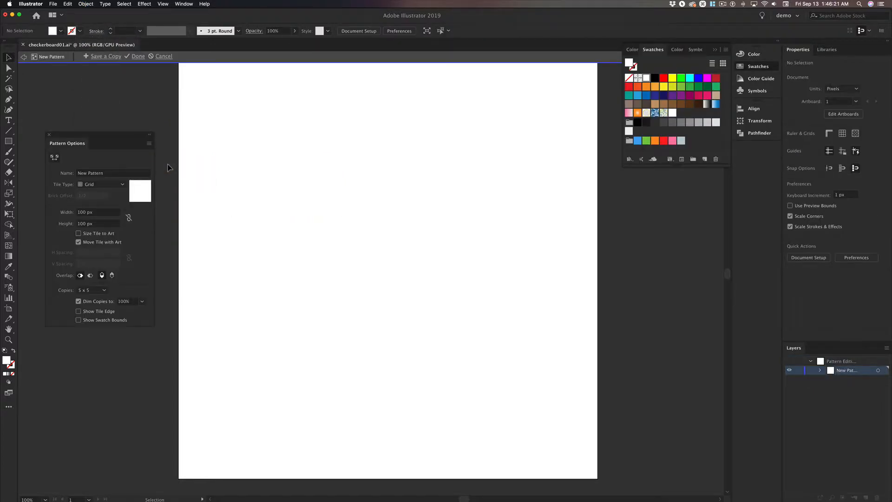
Set the new pattern's tile type to Brick by Row and move the Pattern Options clear of the artboard
click(104, 134)
drag(103, 137, 188, 109)
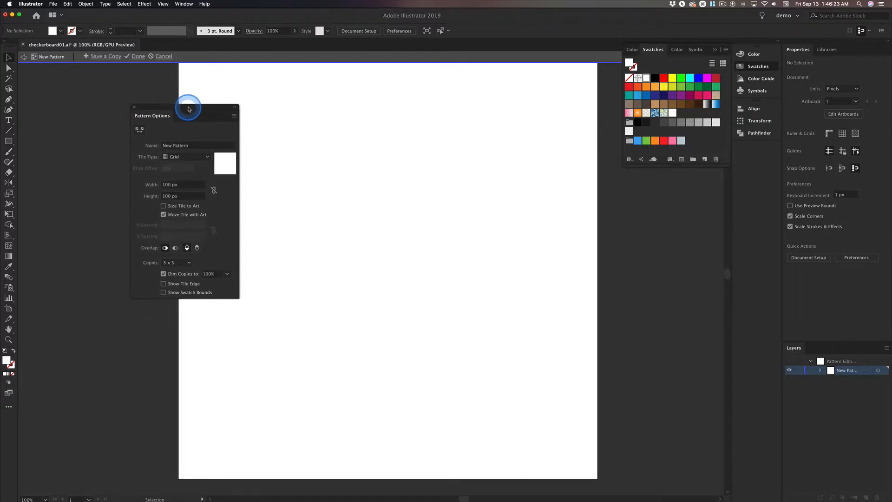
click(176, 146)
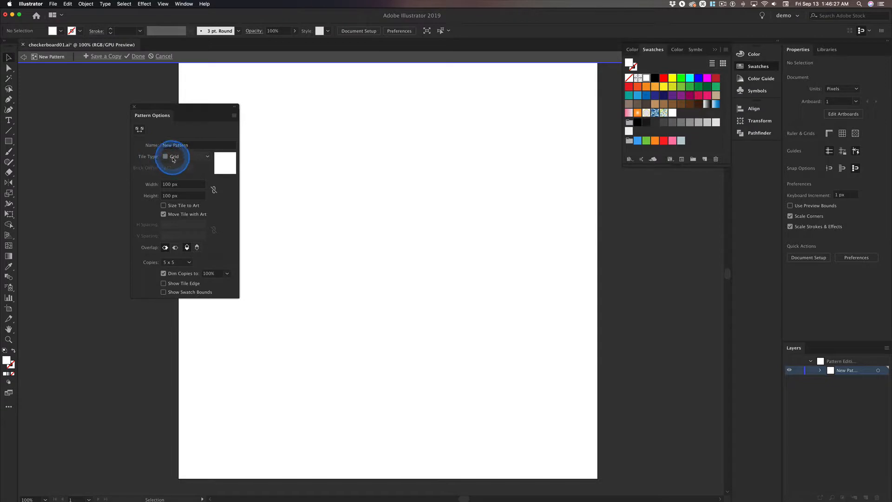
click(185, 157)
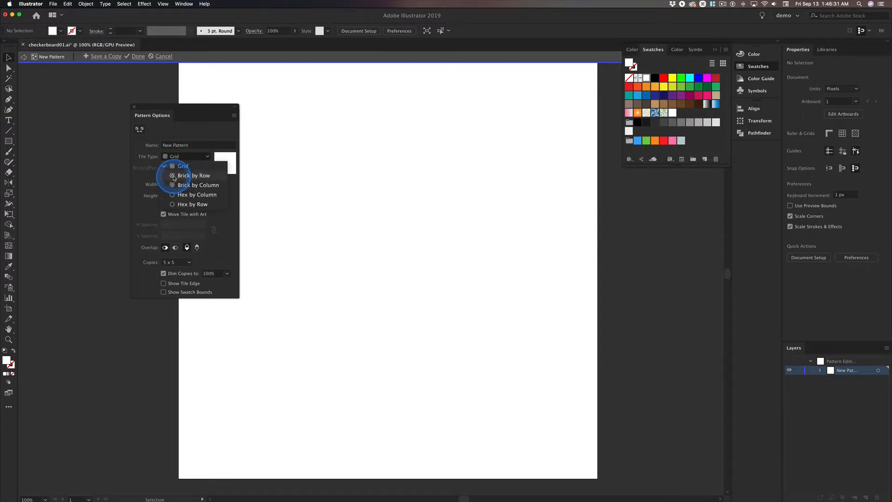
click(192, 176)
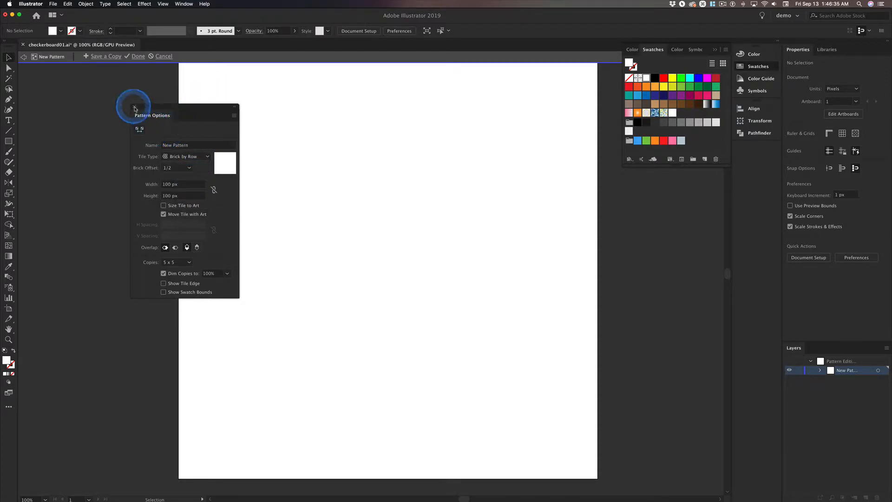
drag(195, 109, 99, 97)
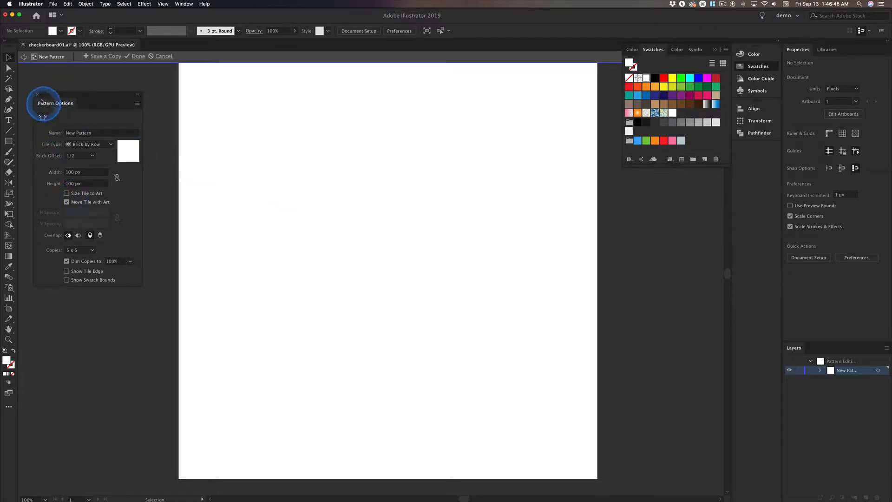
Finish the white-square pattern and make a new pattern from the black and white squares together
click(139, 57)
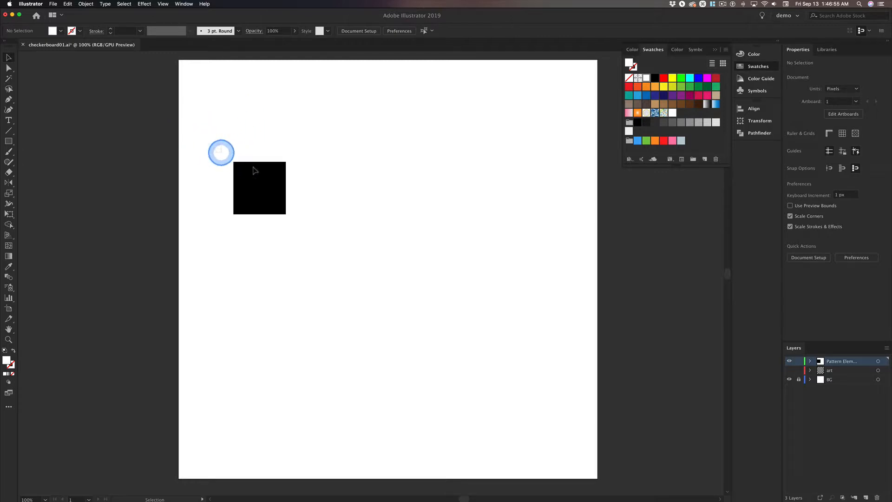
drag(210, 144, 379, 236)
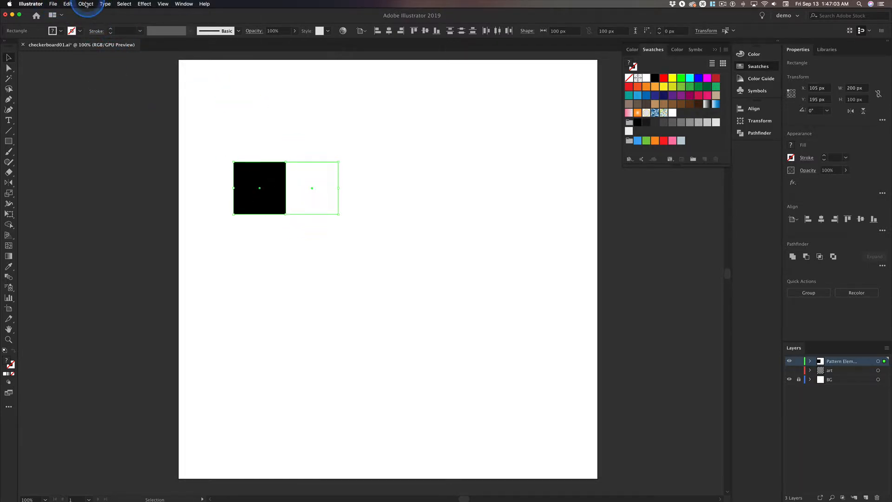
click(85, 4)
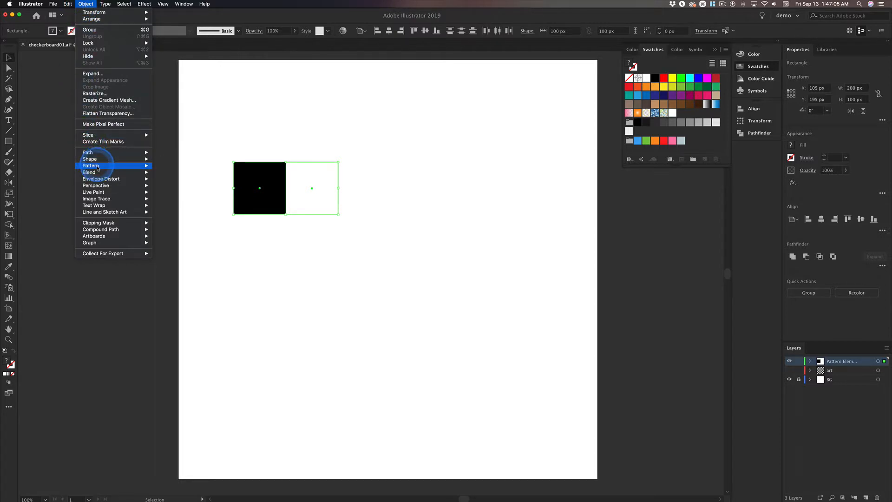
mouse_move(139, 166)
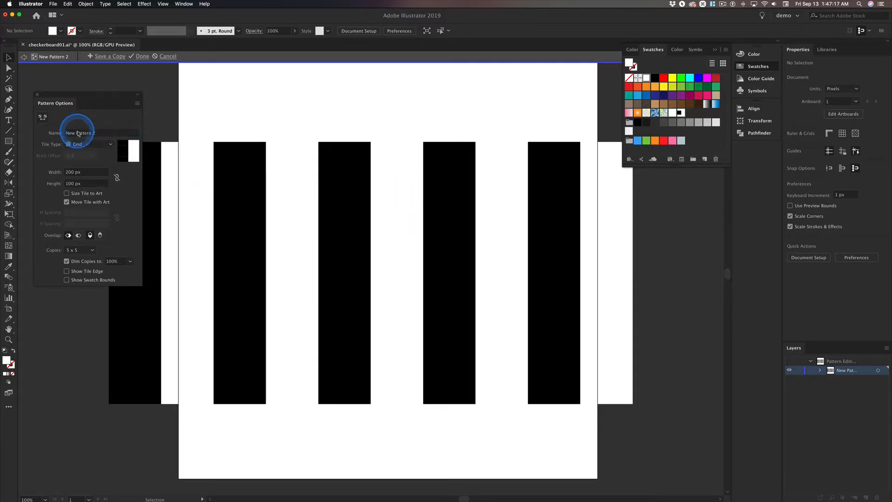
Name the new pattern checkerboard and set its tile type to Brick by Row
drag(101, 133, 61, 133)
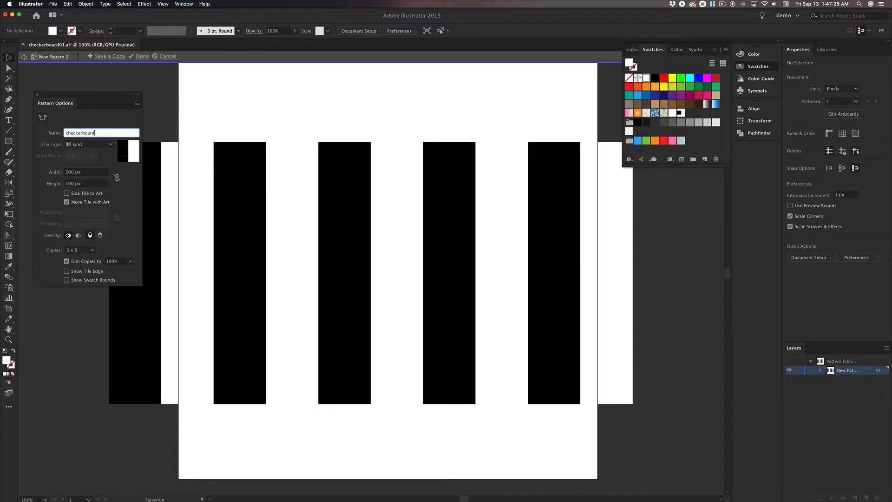
key(Return)
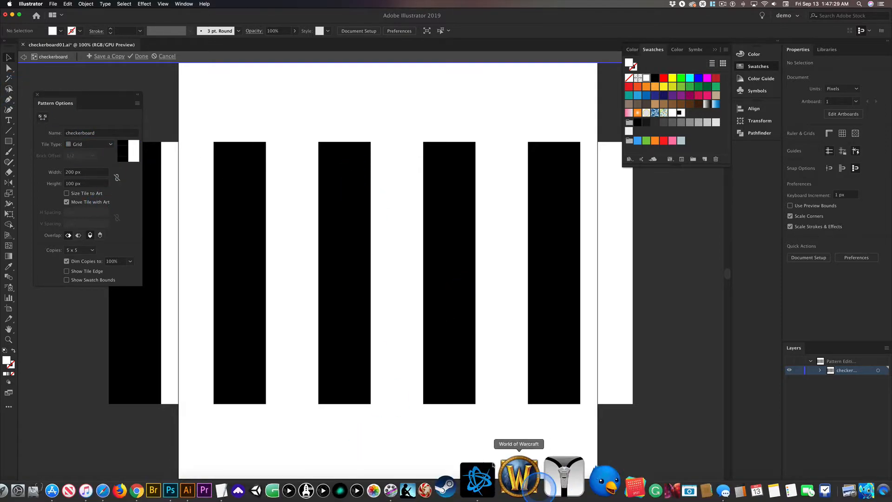
click(86, 144)
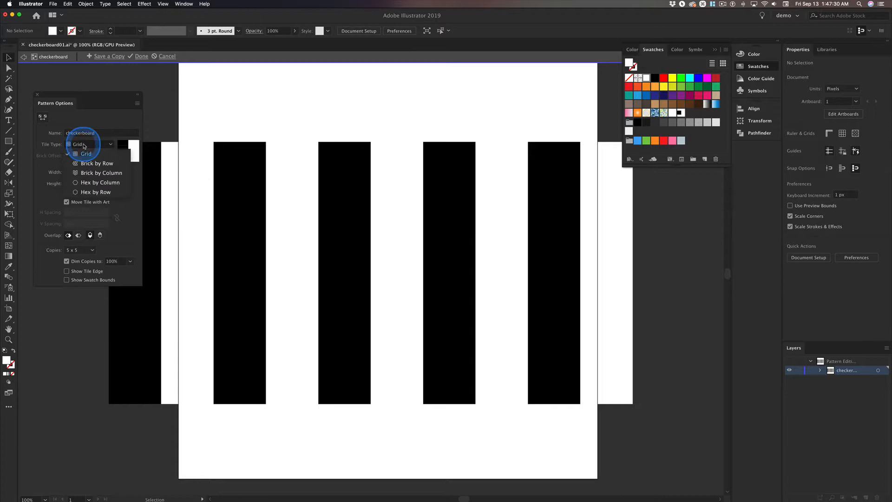
click(93, 163)
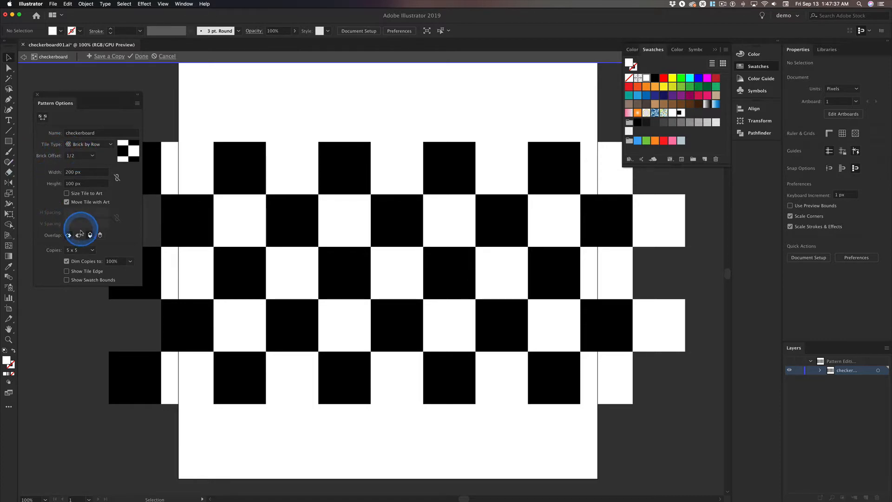
Preview the checkerboard pattern with 3 x 3 copies and set the copies back to 5 x 5
click(92, 251)
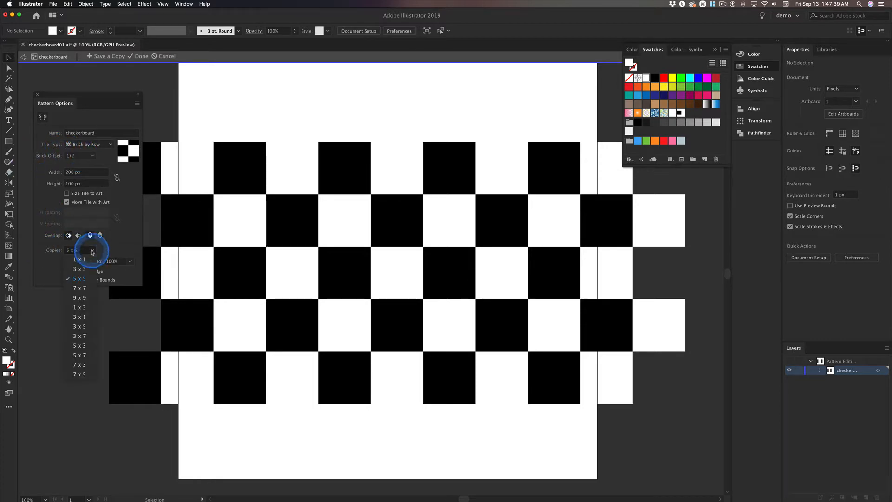
click(81, 268)
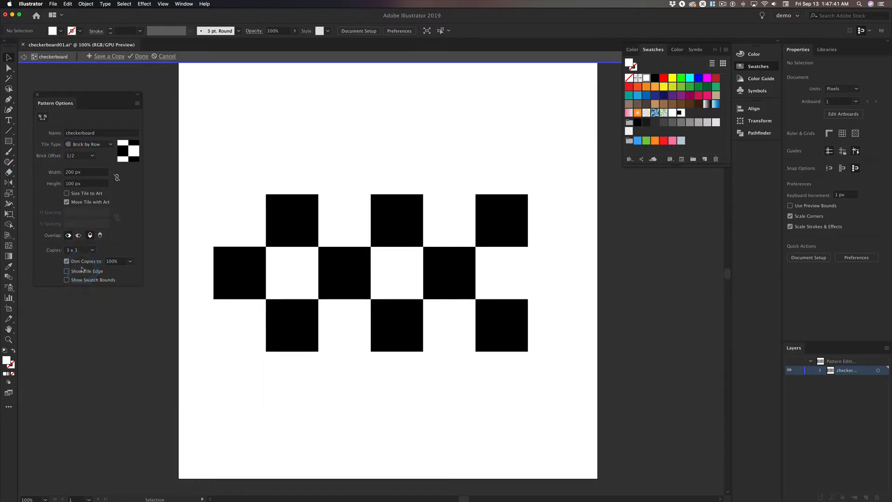
click(91, 250)
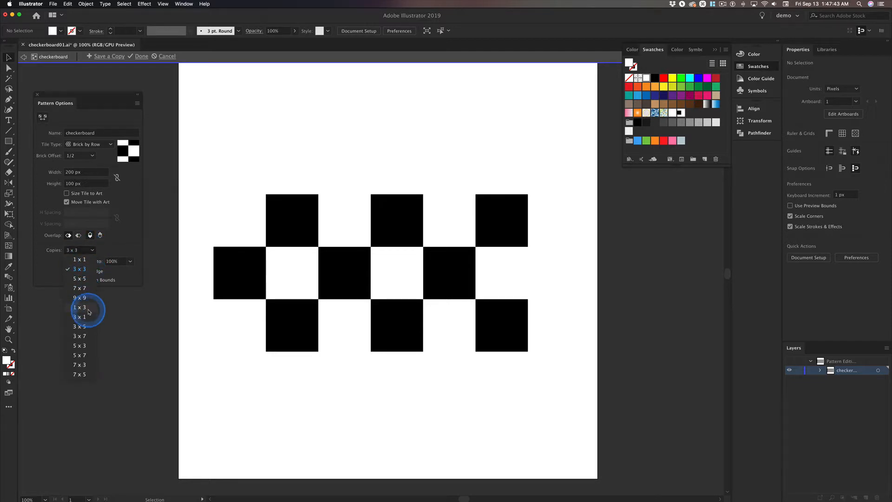
click(80, 279)
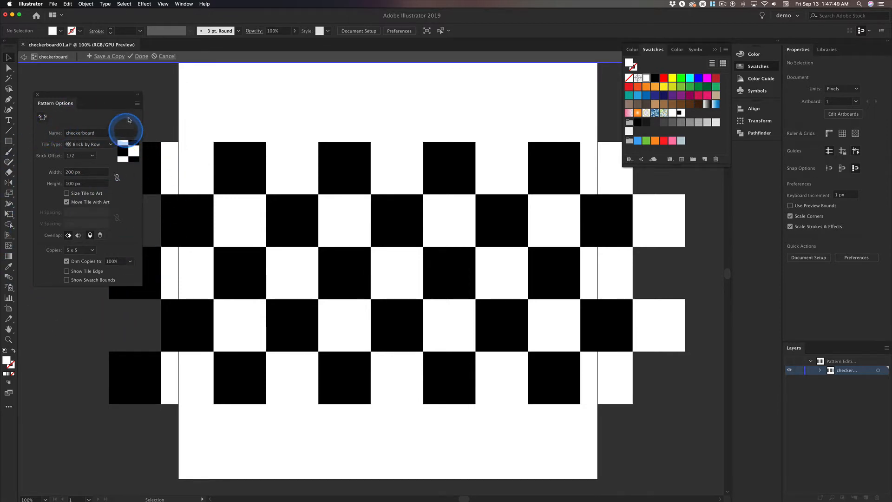
Finish editing the checkerboard pattern and delete the unneeded New Pattern swatch made from the white square
click(140, 56)
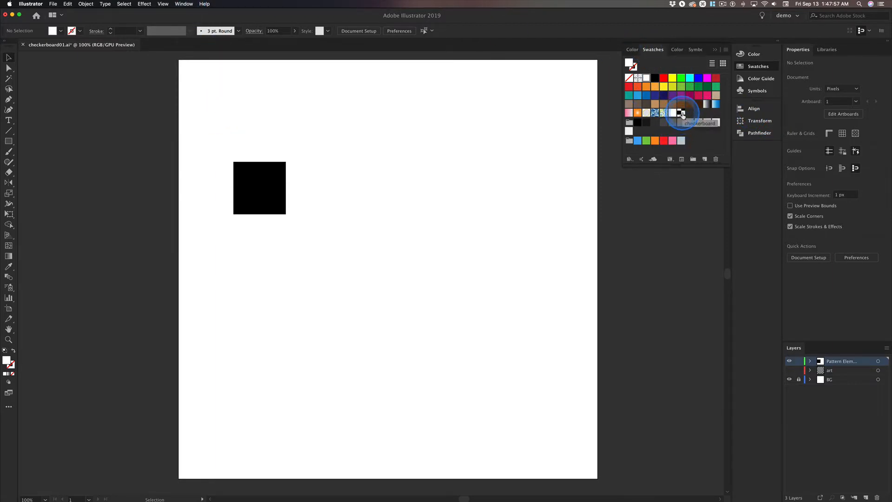
click(677, 114)
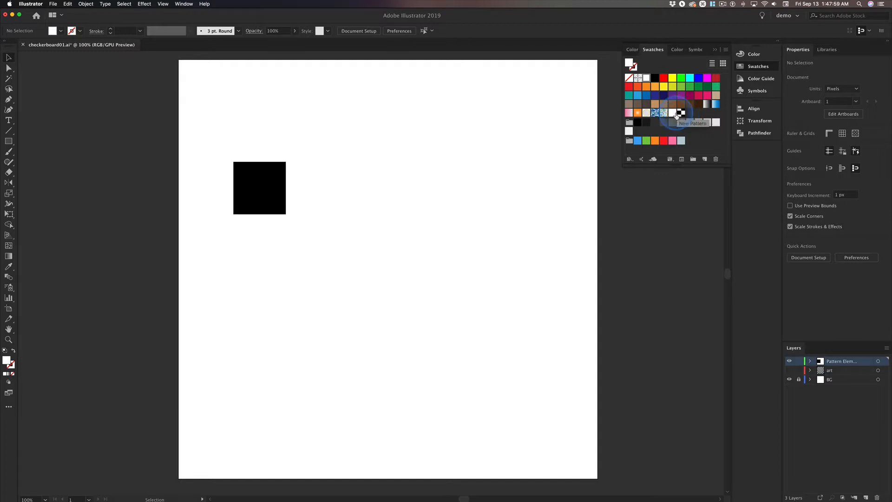
drag(674, 115, 717, 159)
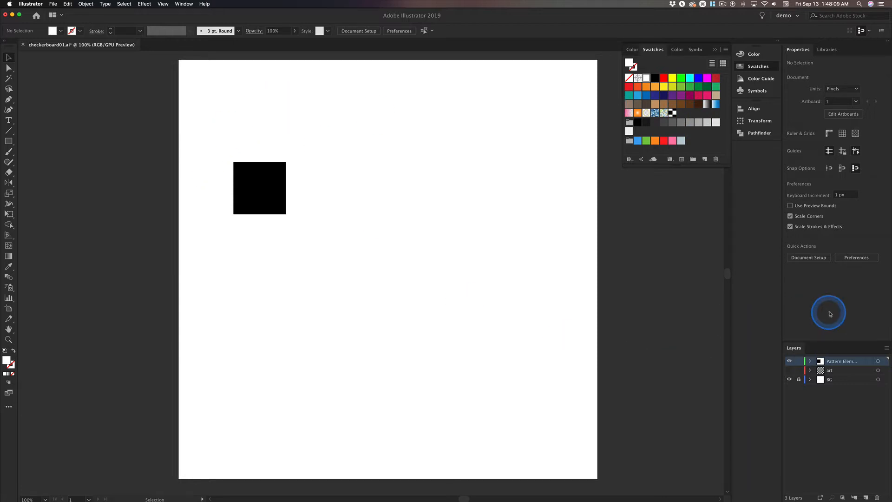
Hide the pattern elements layer and fill the unlocked BG layer's rectangle with the checkerboard swatch
click(790, 362)
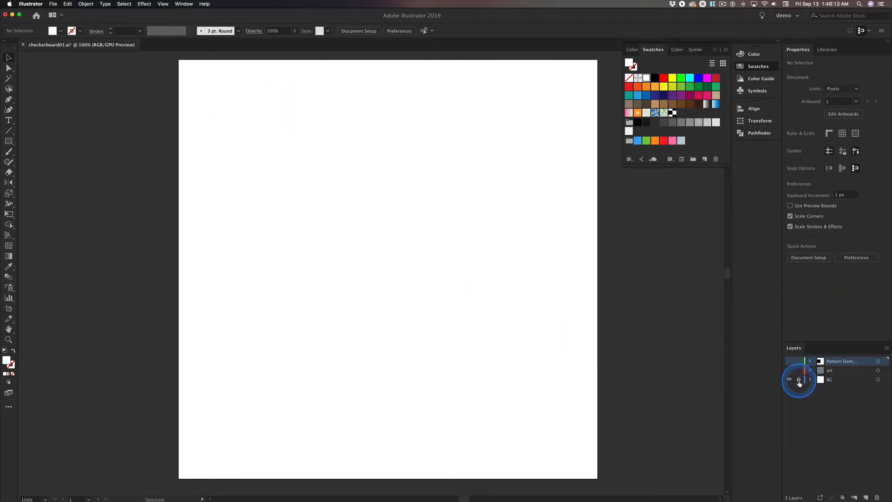
click(879, 380)
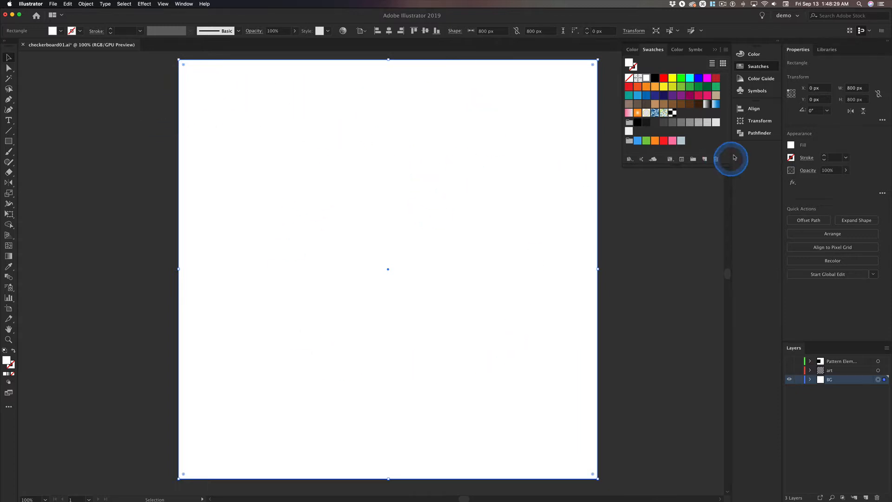
click(672, 112)
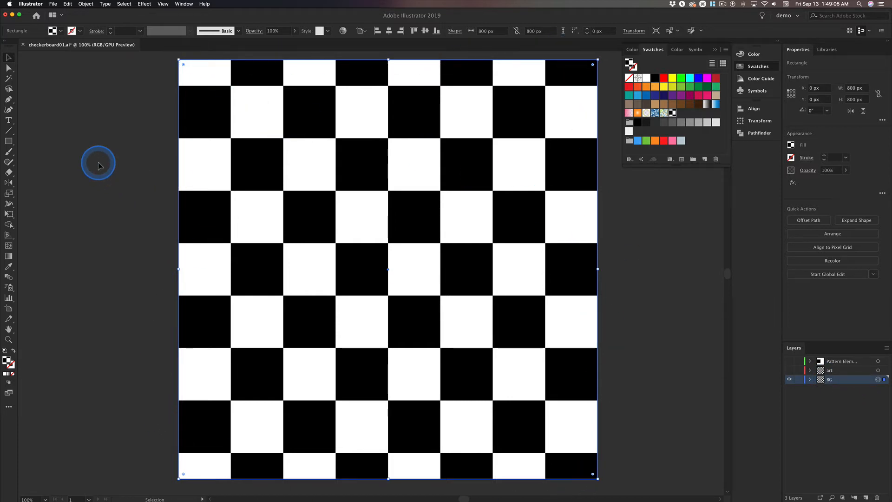
Set the Move options for the background rectangle to transform patterns only, with 0 px horizontal and 50 px vertical offset
key(Return)
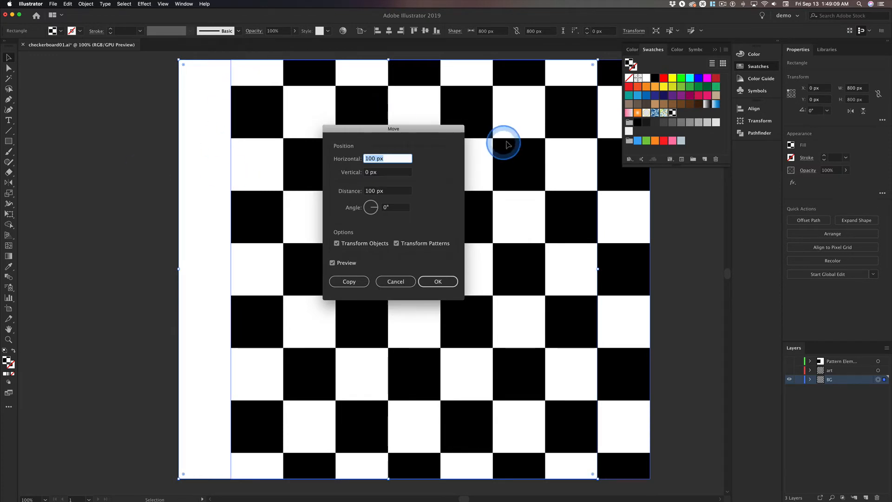
drag(423, 130, 444, 132)
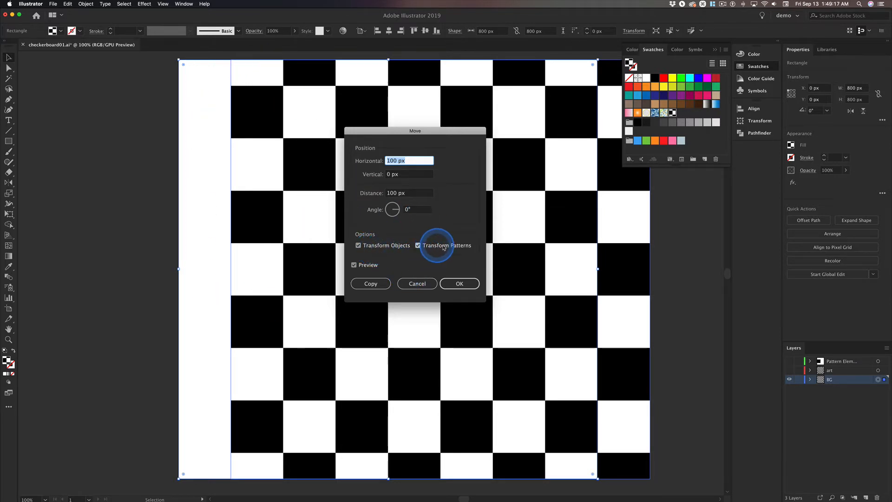
click(358, 245)
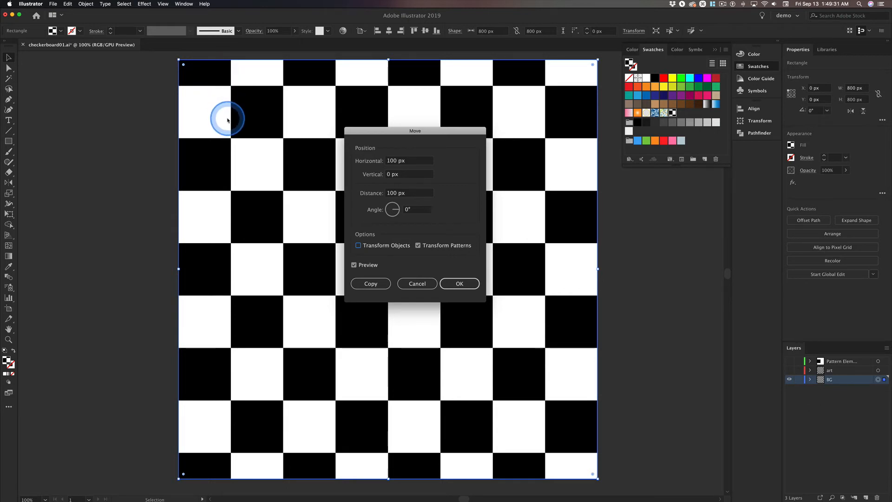
click(404, 161)
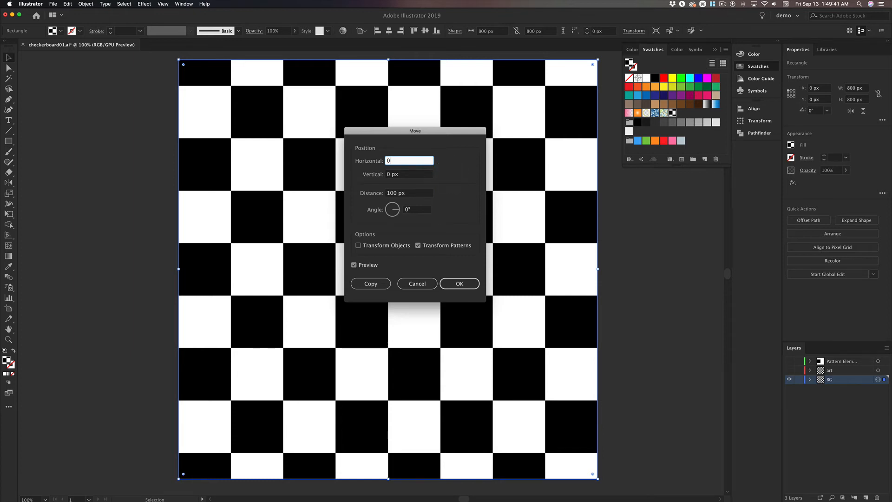
key(Tab)
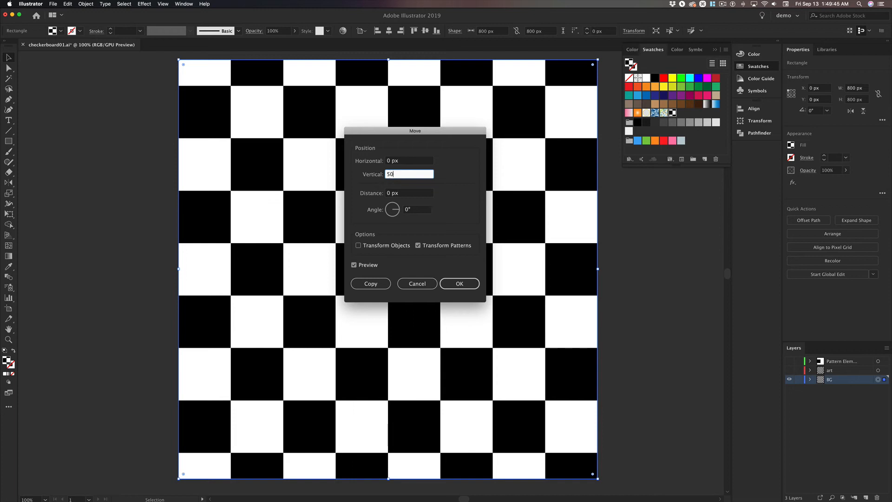
key(Tab)
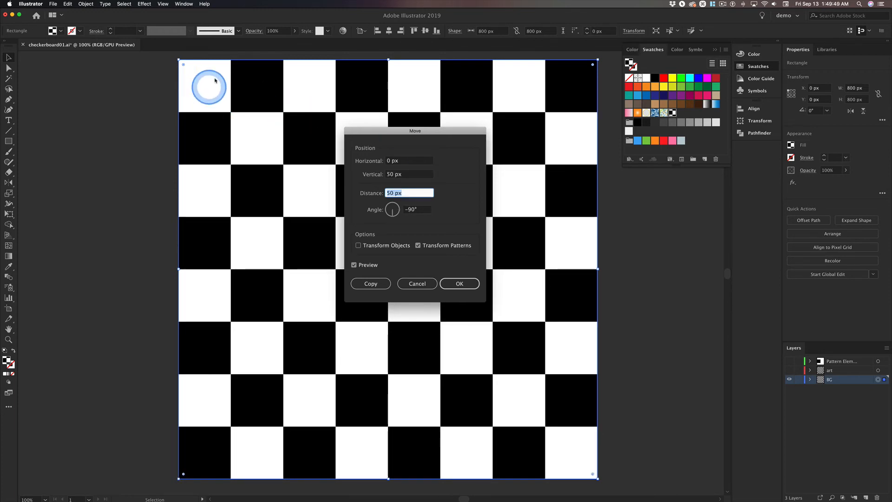
Change the pattern's horizontal offset to 100 px and apply the move to the background rectangle's fill
click(388, 162)
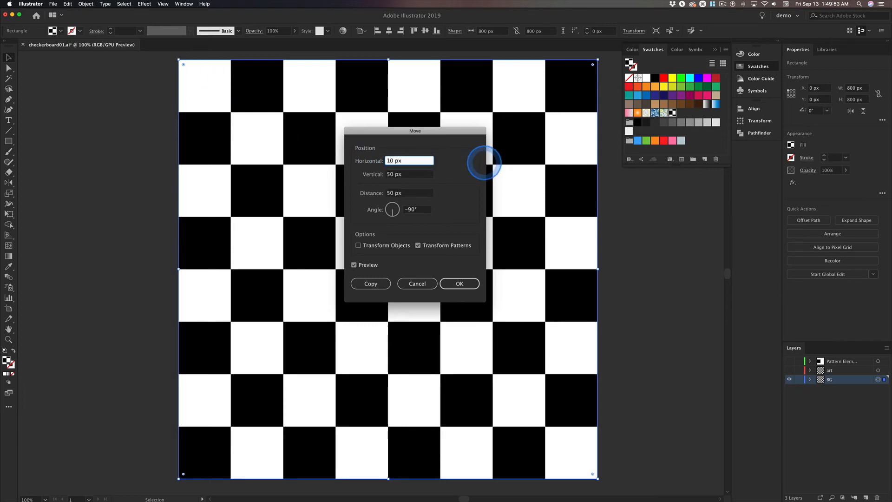
text(10)
key(Tab)
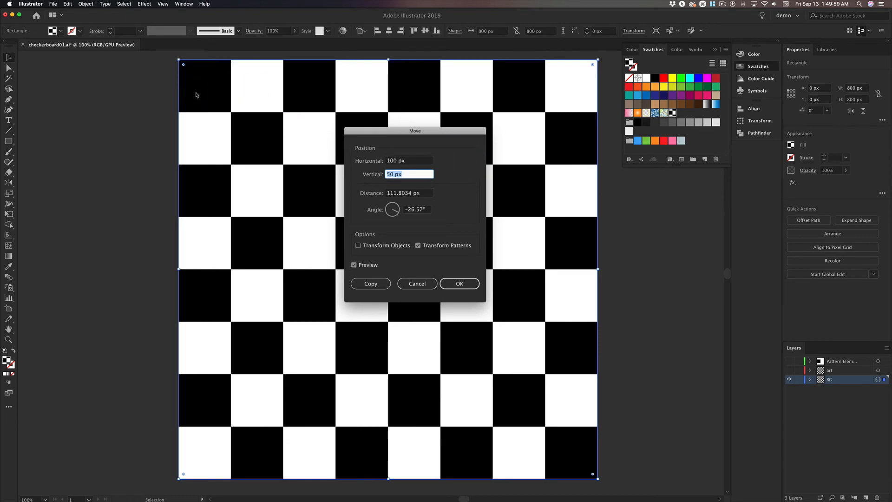
click(460, 284)
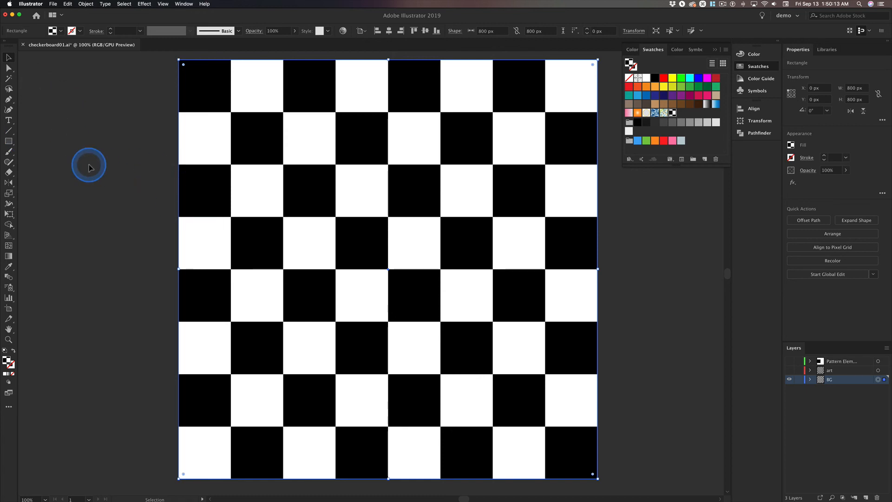
Review the Move options for transforming objects and patterns, and leave them without applying another move
key(Return)
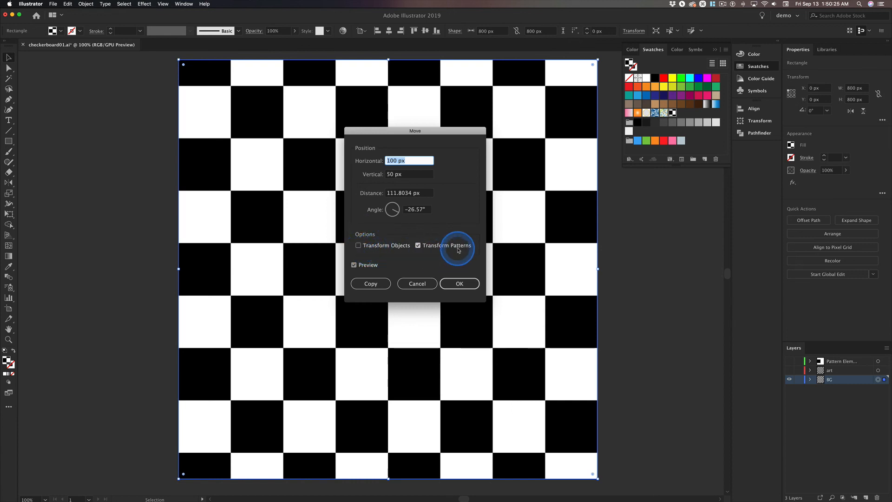
click(429, 282)
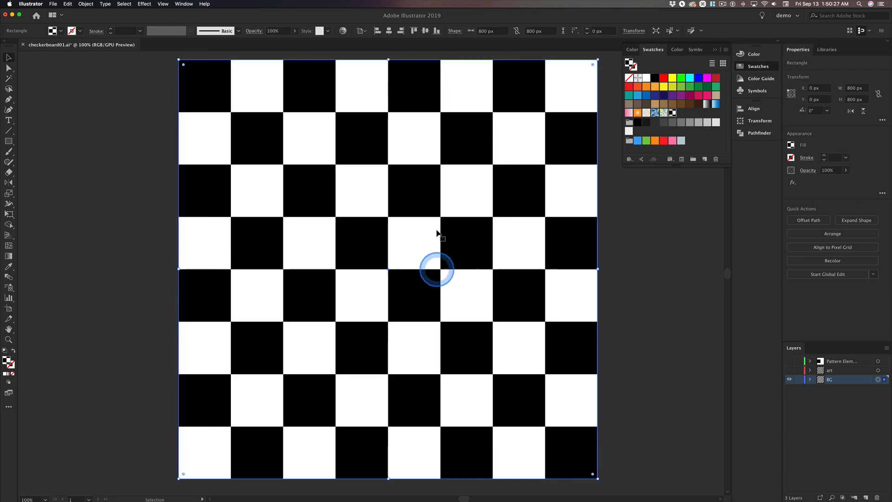